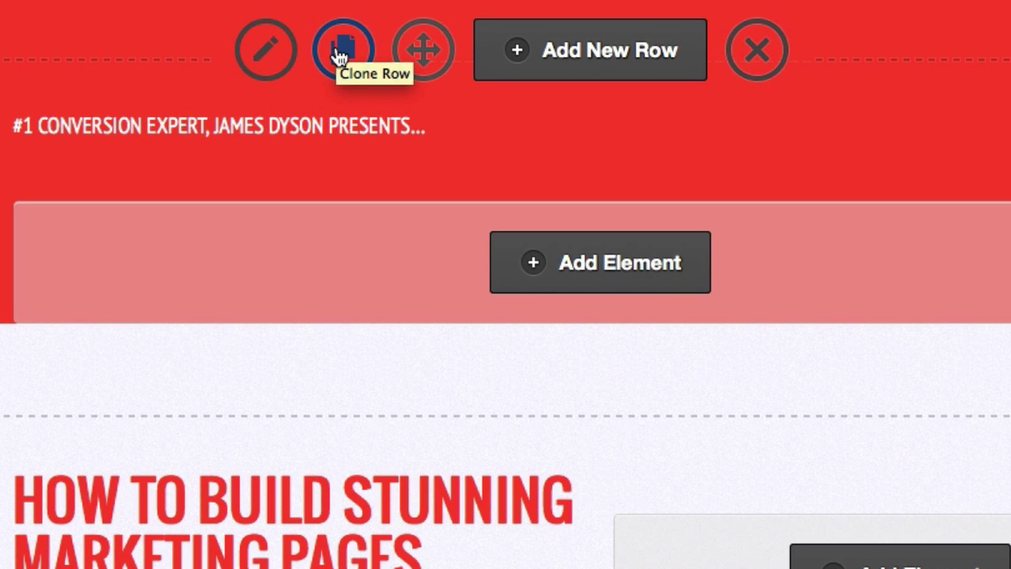
# Clone the red header row, then scroll down to the Lorem Ipsum testimonial section
pyautogui.click(340, 54)
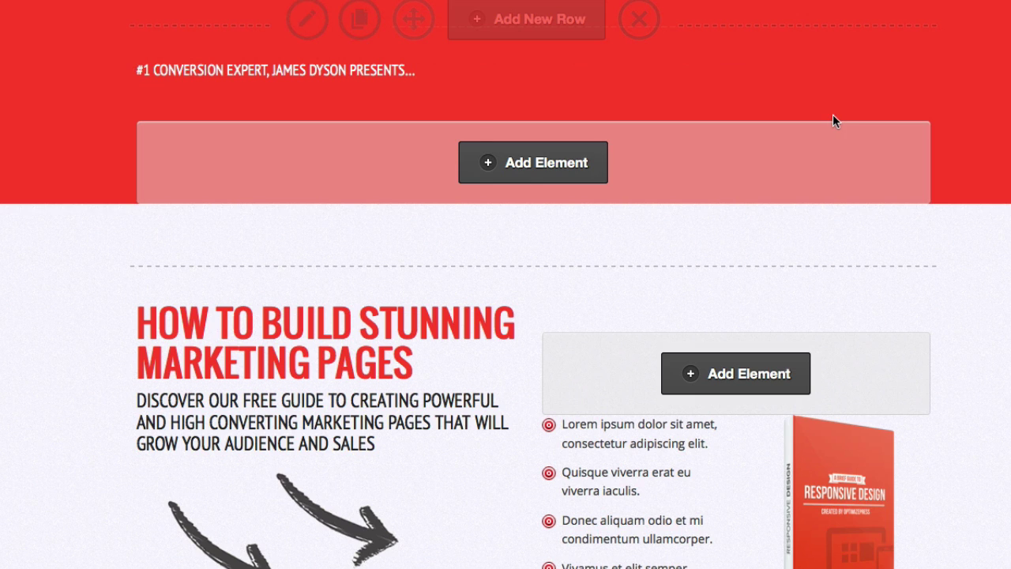
pyautogui.scroll(-3, 832, 114)
pyautogui.scroll(-6, 835, 120)
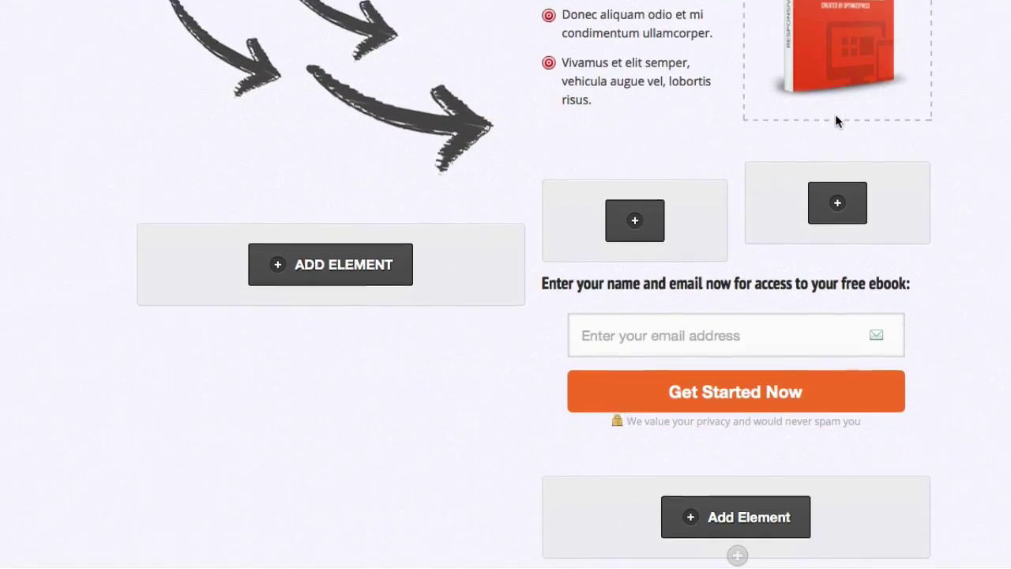
pyautogui.scroll(-4, 834, 113)
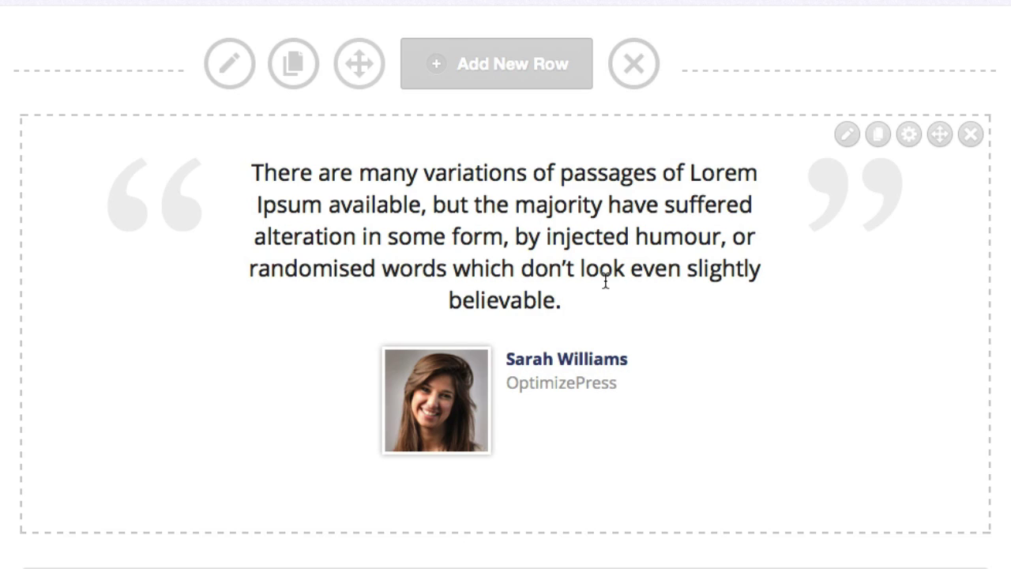
# Duplicate the Lorem Ipsum testimonial element and scroll down to the new copy
pyautogui.click(882, 136)
pyautogui.scroll(-4, 883, 141)
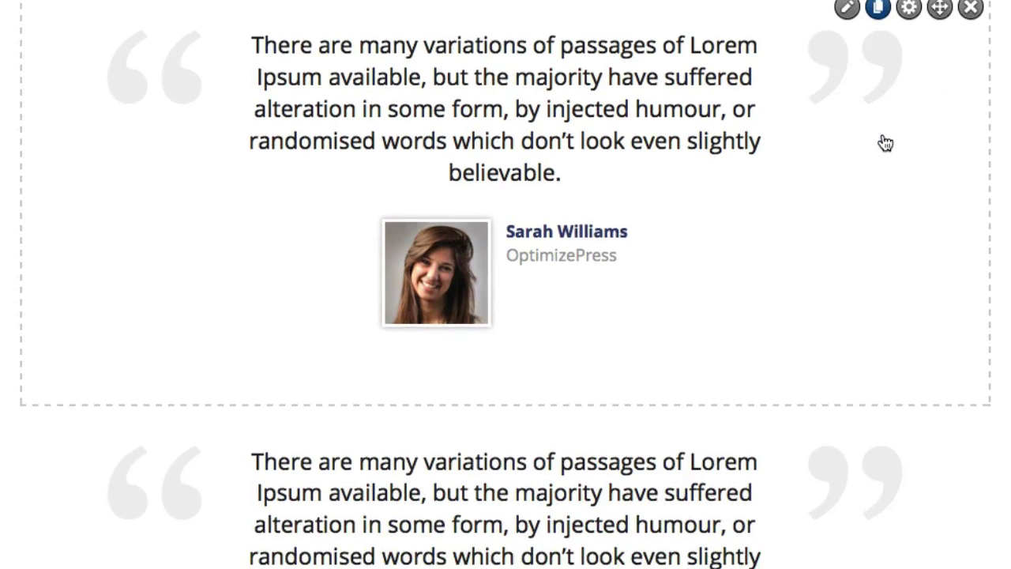
pyautogui.scroll(-2, 883, 141)
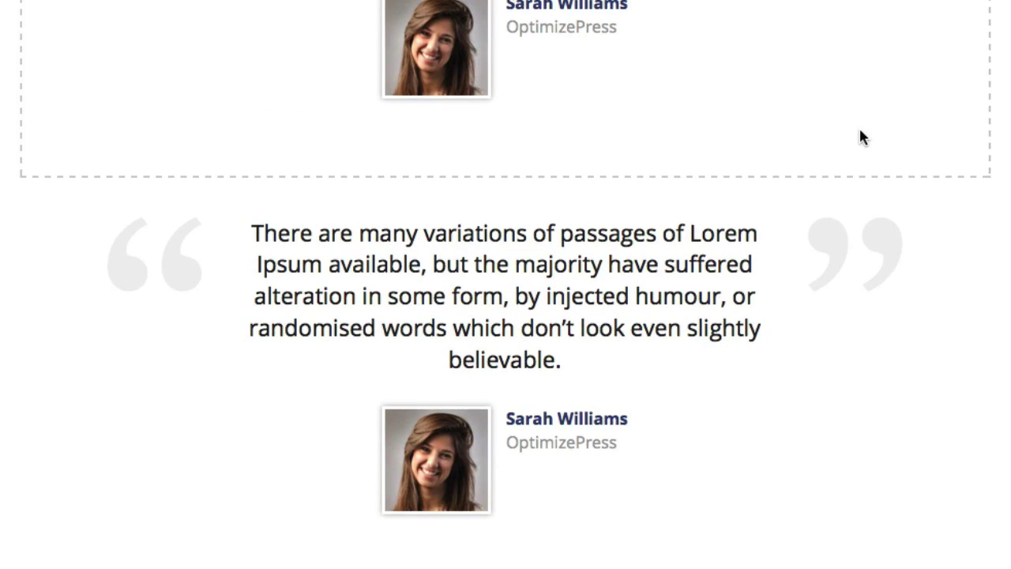
pyautogui.scroll(-5, 860, 131)
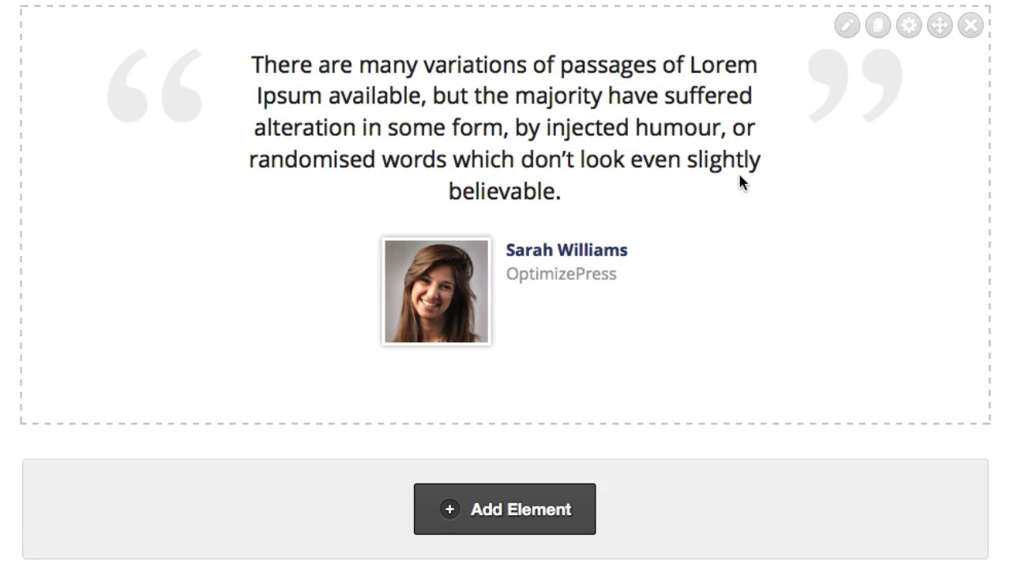
# Open the copied testimonial's settings and remove its existing author portrait
pyautogui.click(847, 31)
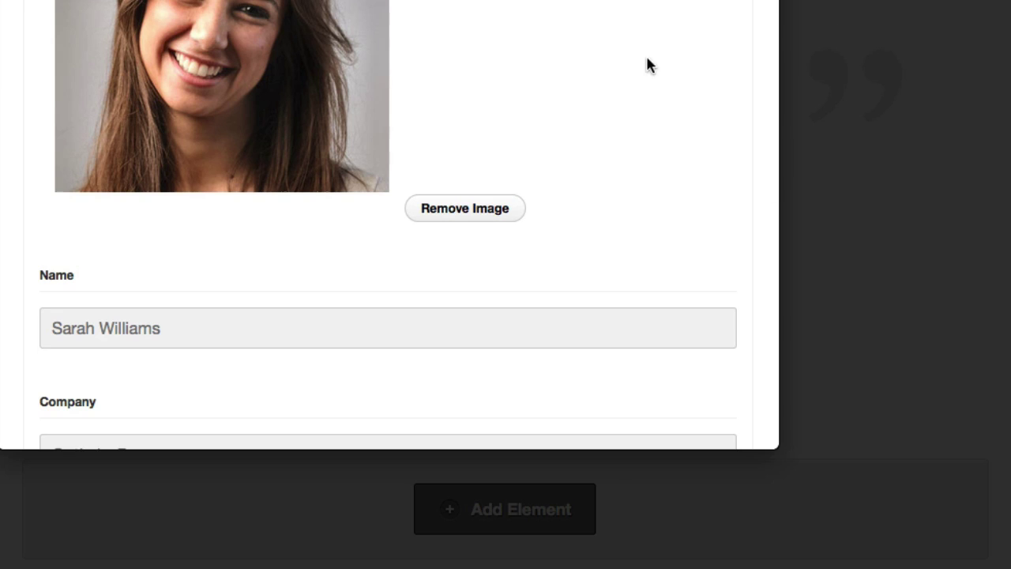
pyautogui.scroll(-3, 637, 55)
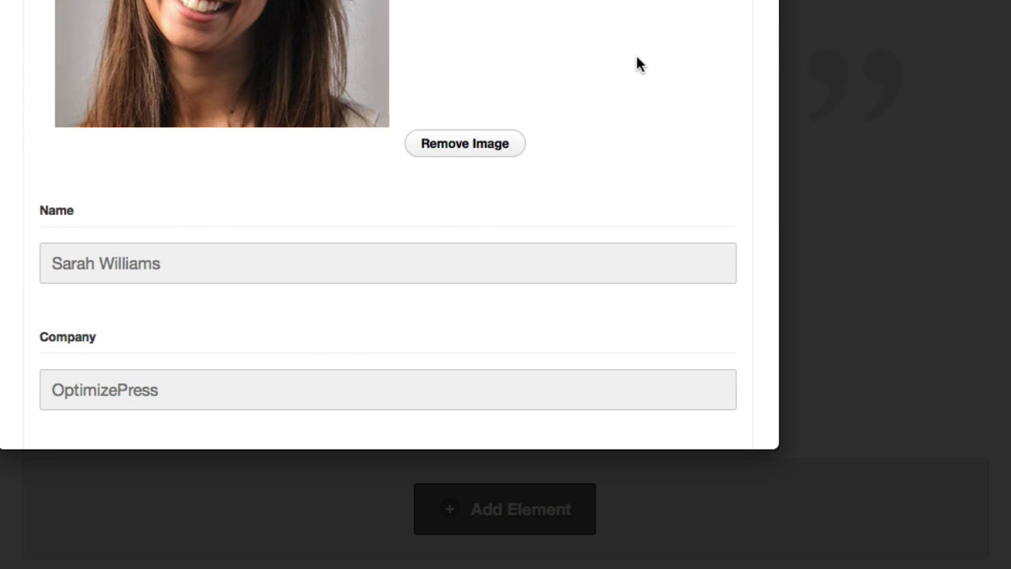
pyautogui.scroll(-1, 616, 50)
pyautogui.scroll(-3, 614, 55)
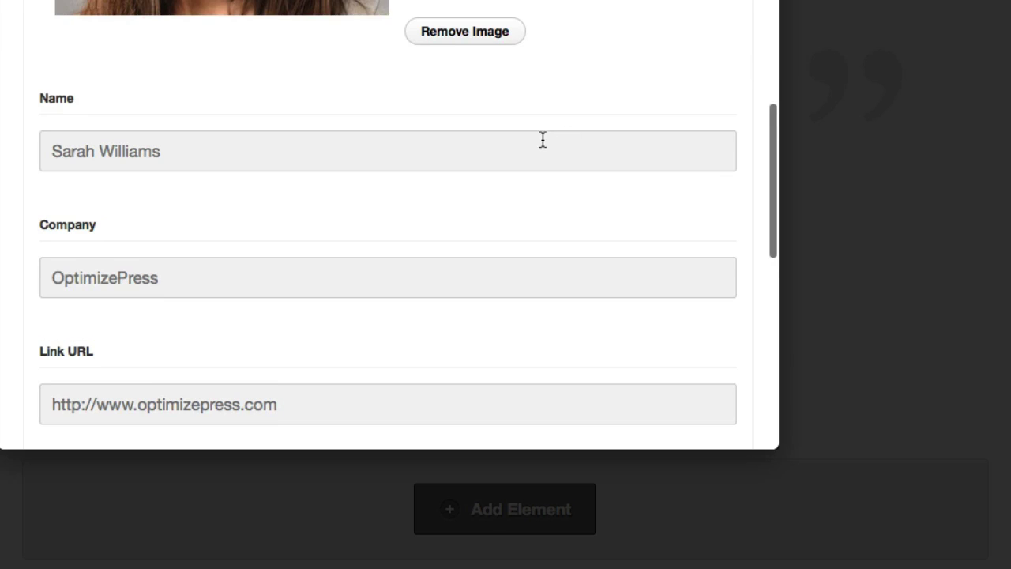
pyautogui.scroll(-2, 541, 140)
pyautogui.scroll(-7, 458, 185)
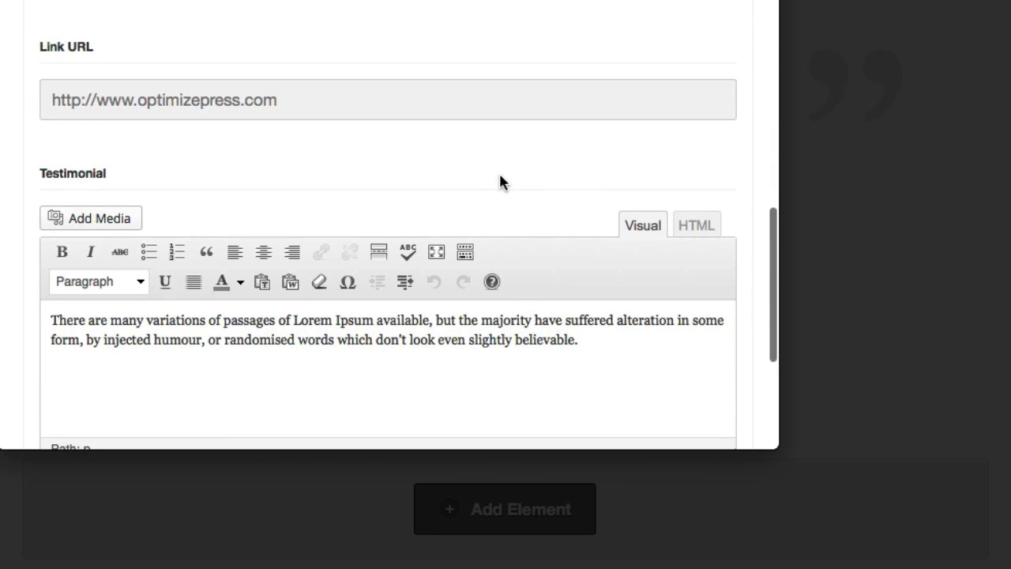
pyautogui.scroll(15, 501, 180)
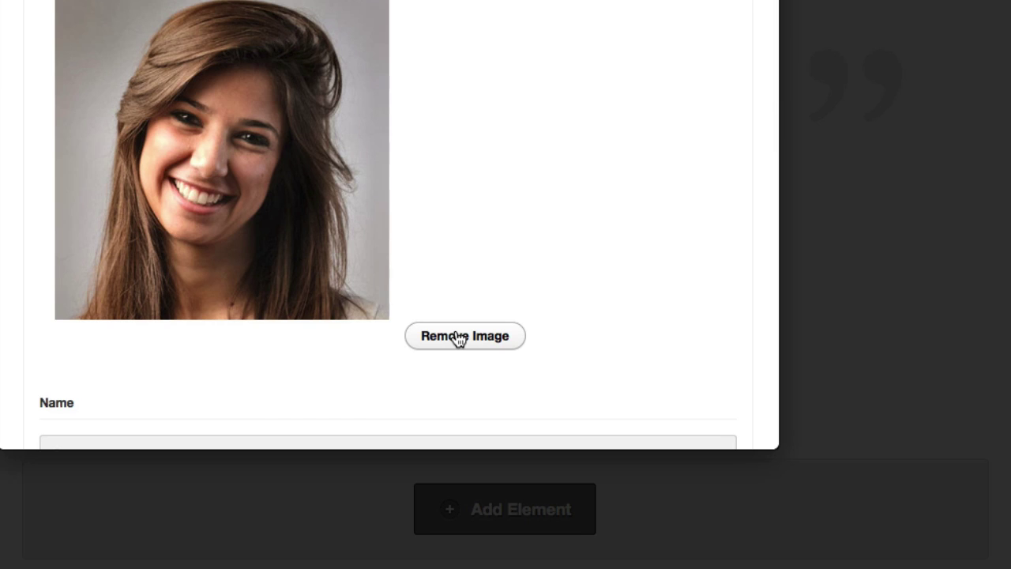
pyautogui.click(458, 335)
# Upload JK.jpeg as the new author photo and apply the edited testimonial
pyautogui.scroll(4, 501, 91)
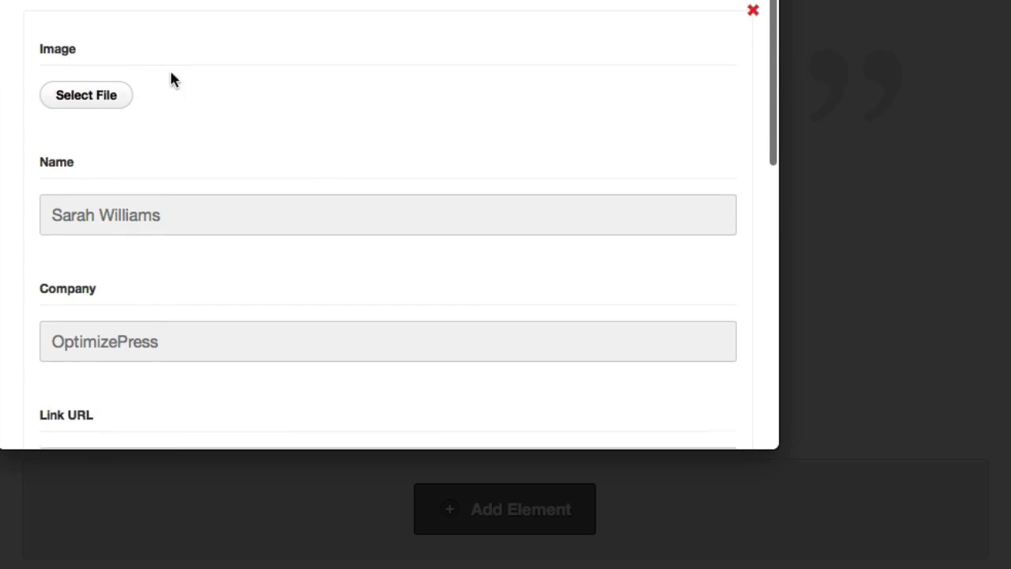
pyautogui.click(98, 131)
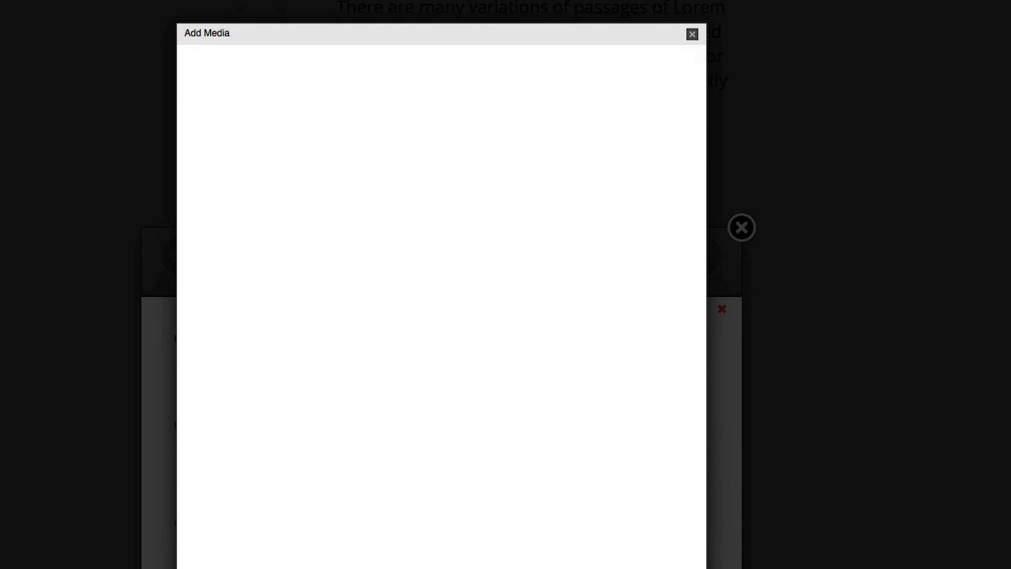
pyautogui.moveTo(585, 351); pyautogui.dragTo(462, 227)
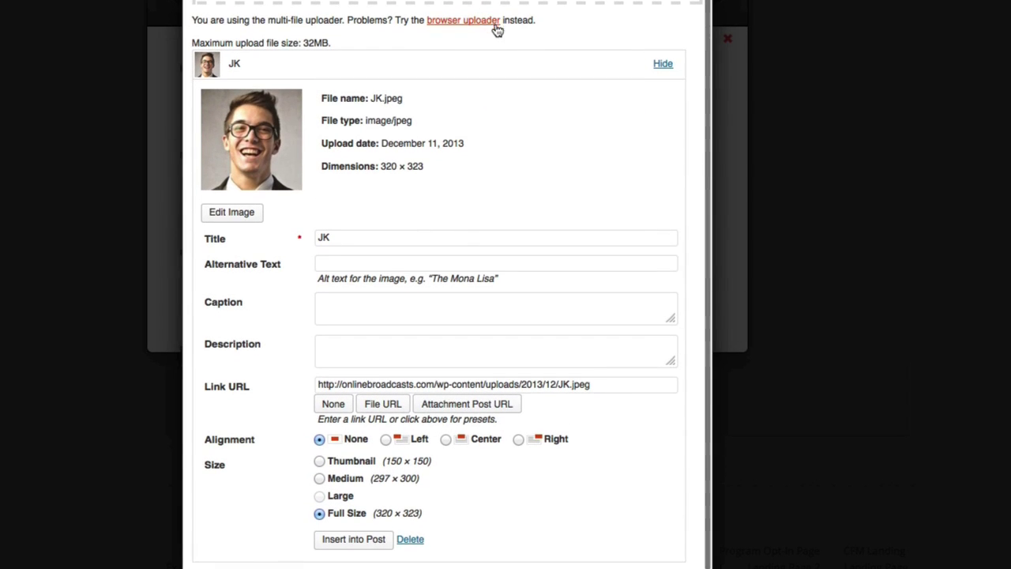
pyautogui.click(353, 546)
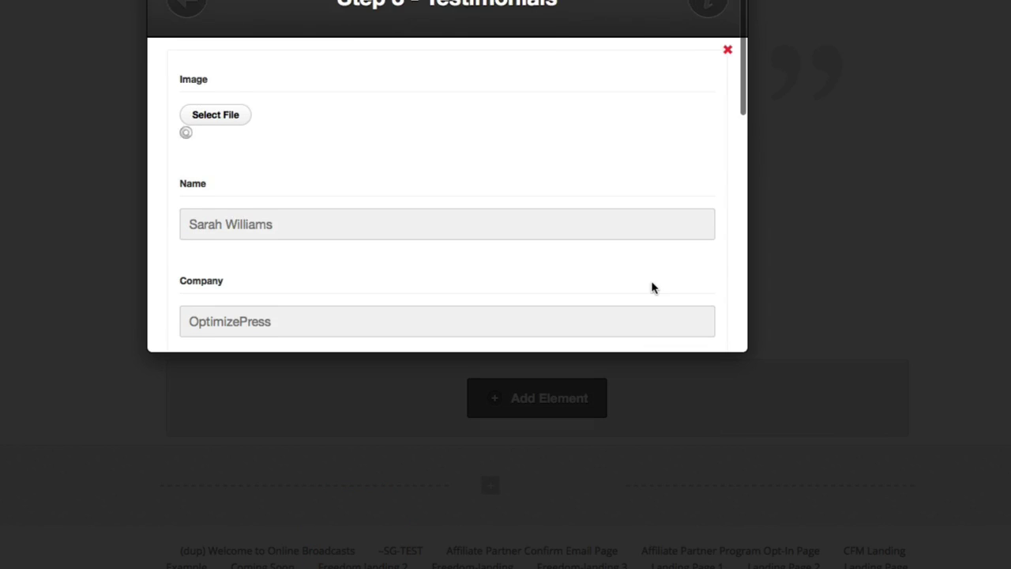
pyautogui.scroll(-8, 652, 286)
pyautogui.scroll(-5, 650, 296)
pyautogui.click(523, 311)
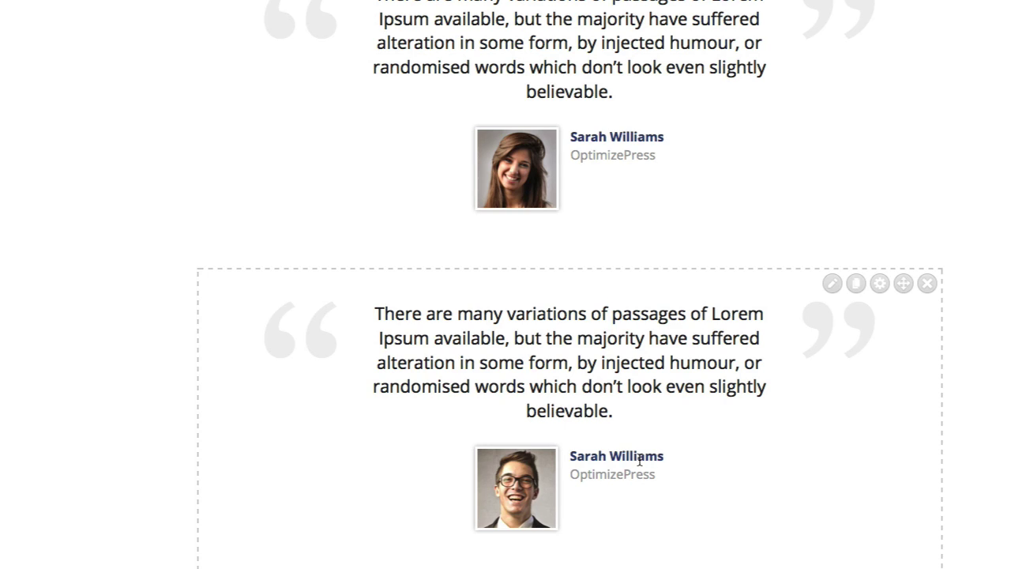
pyautogui.scroll(1, 638, 364)
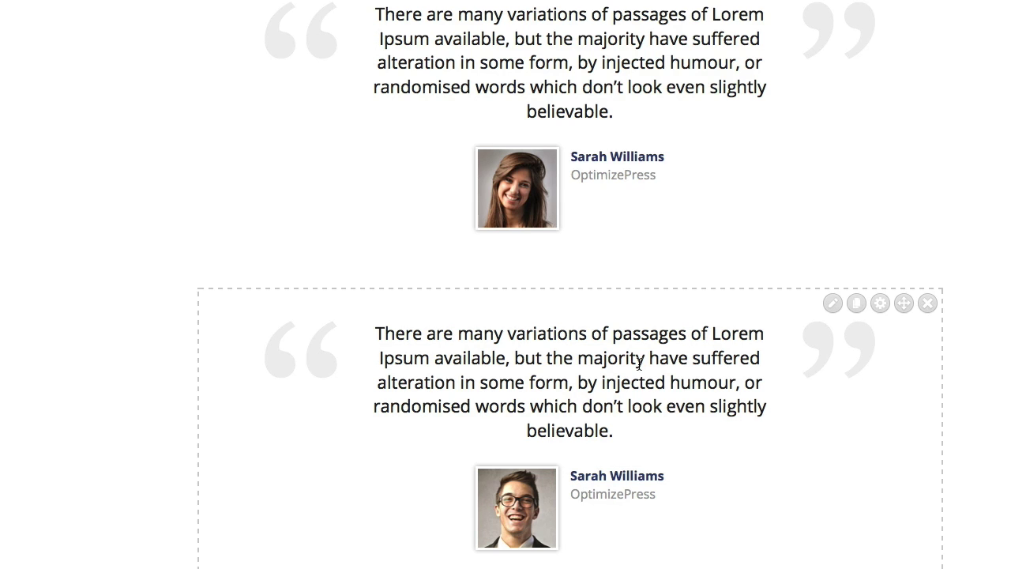
# Clone the opt-in email form and drag the copy further down the page
pyautogui.scroll(5, 785, 294)
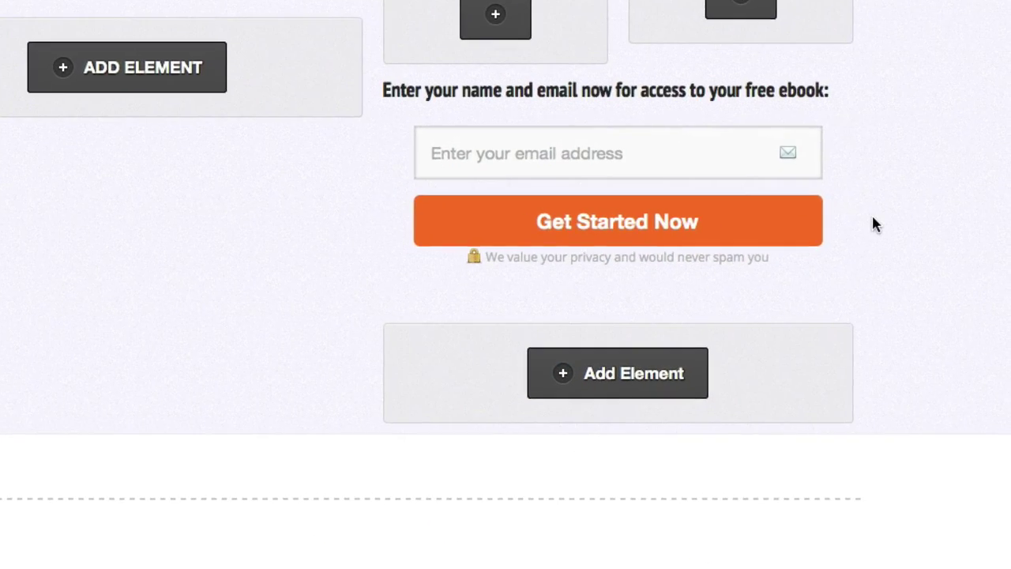
pyautogui.moveTo(878, 175)
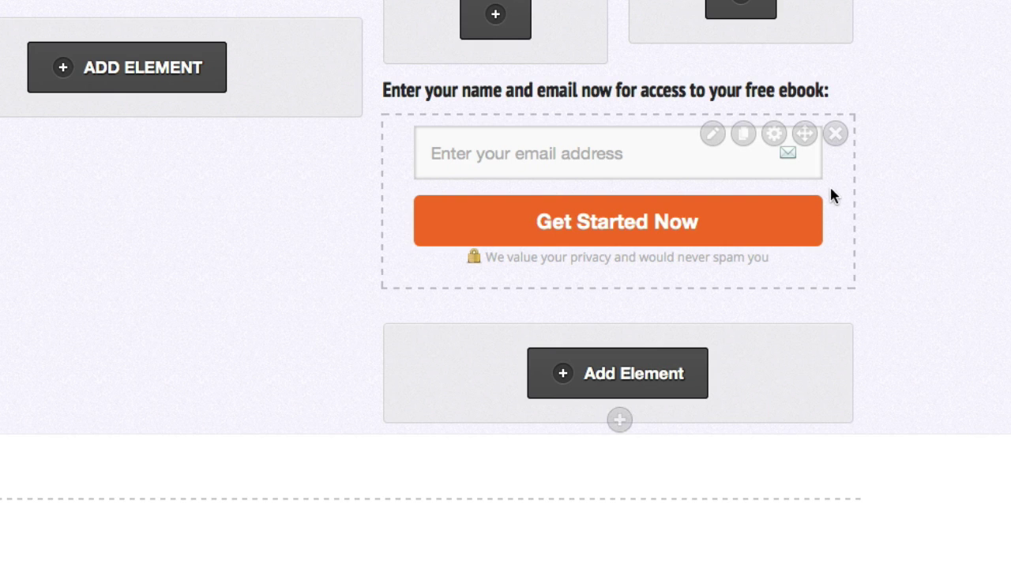
pyautogui.scroll(1, 878, 166)
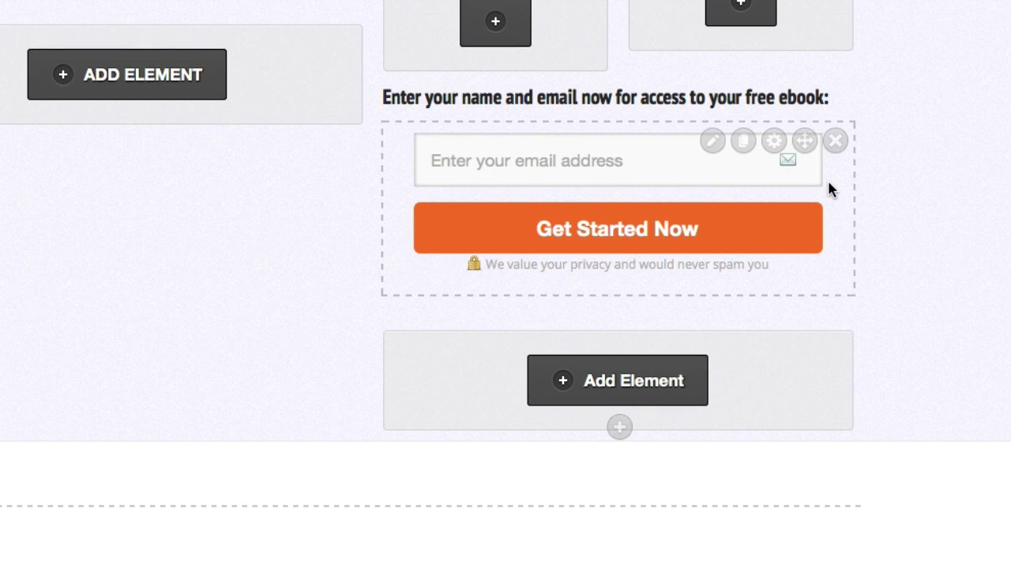
pyautogui.scroll(-1, 829, 188)
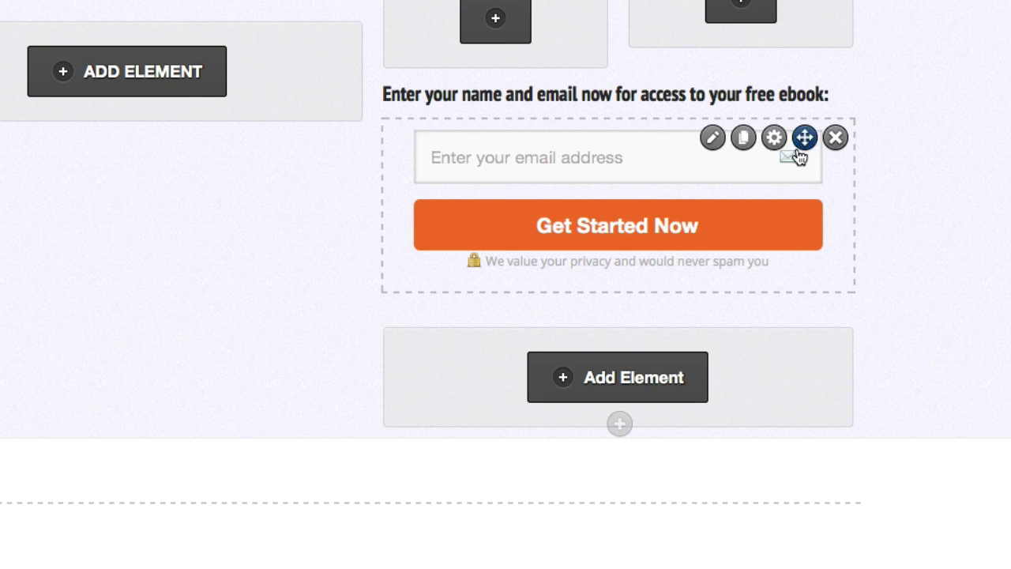
pyautogui.click(746, 141)
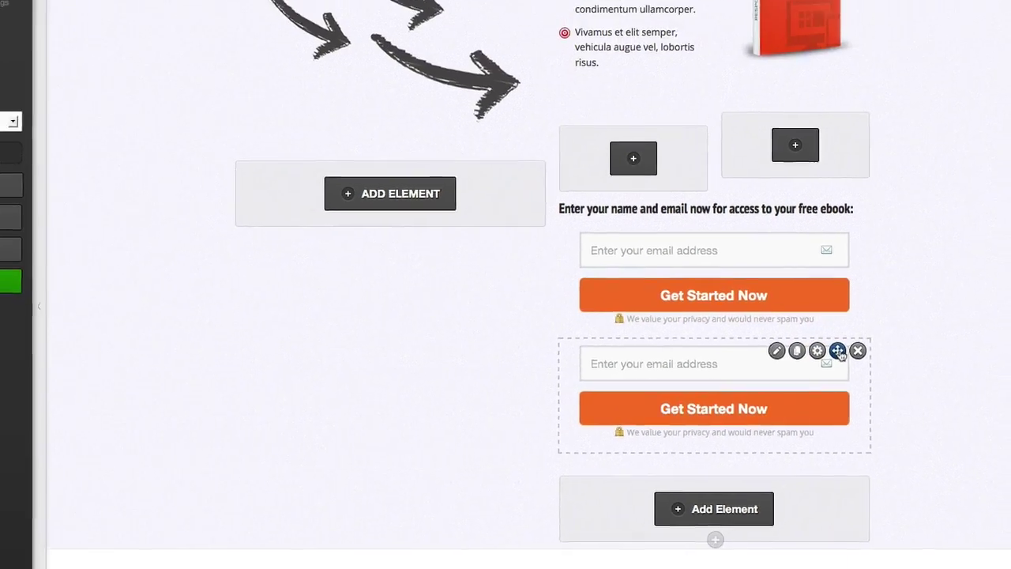
pyautogui.moveTo(837, 352); pyautogui.dragTo(763, 490)
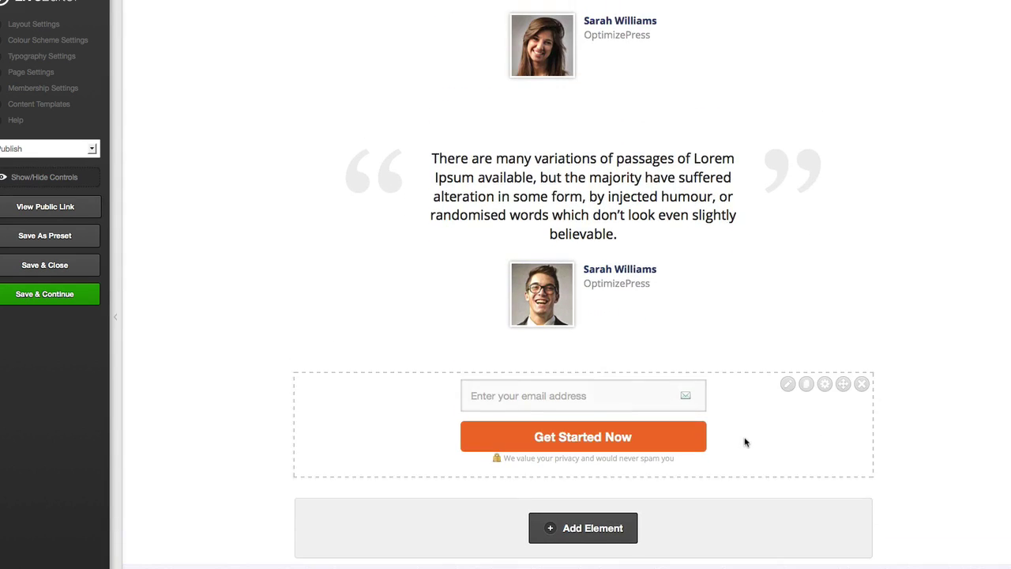
# Scroll back up to the red intro row above the How to Build Stunning Marketing Pages headline
pyautogui.scroll(1, 740, 479)
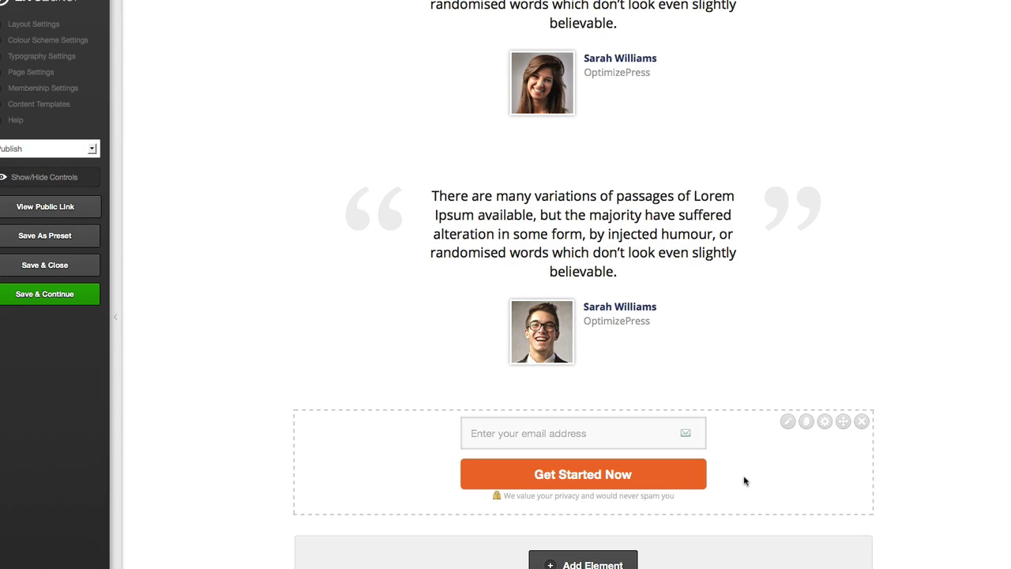
pyautogui.scroll(5, 741, 469)
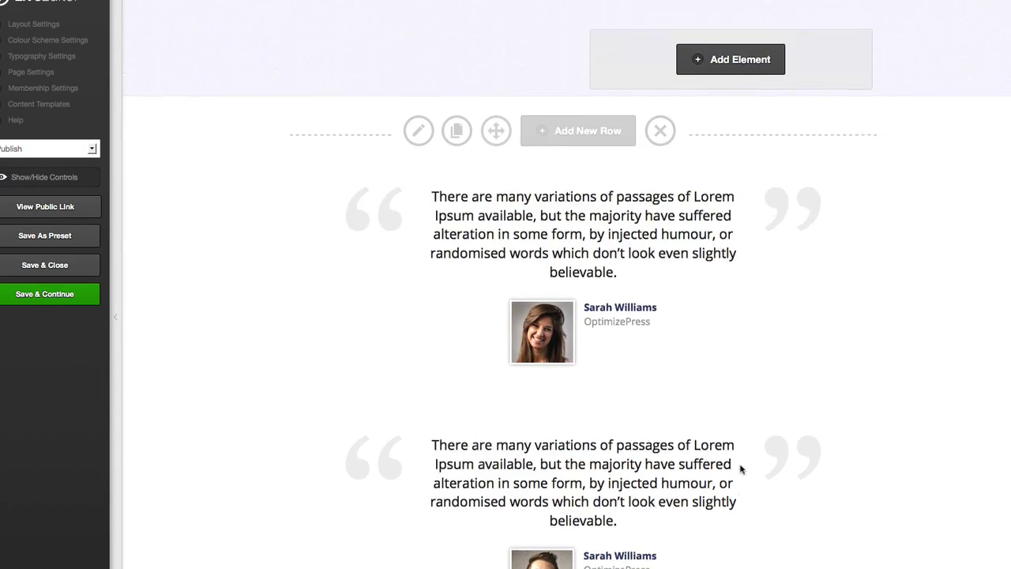
pyautogui.scroll(4, 740, 469)
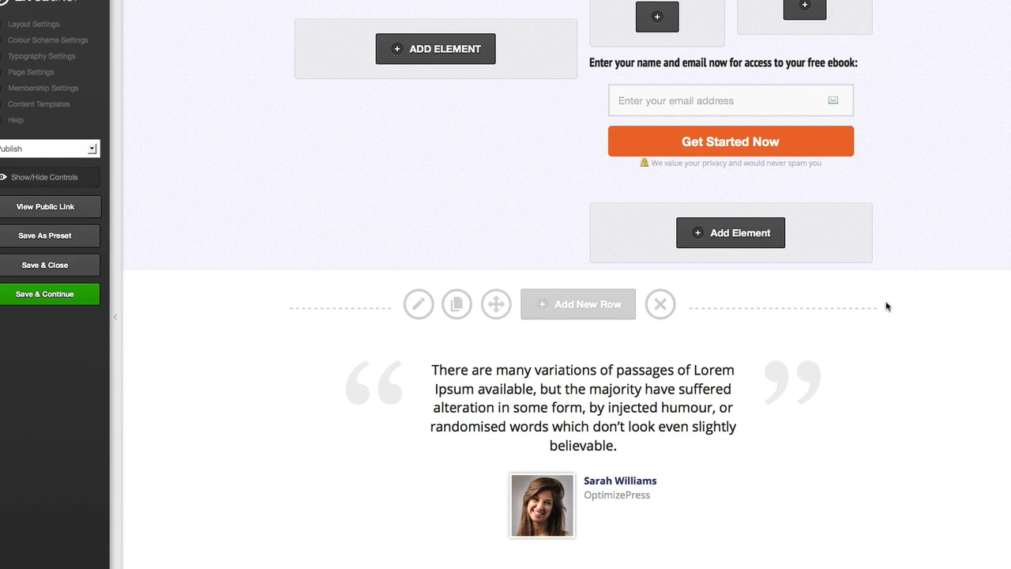
pyautogui.scroll(15, 886, 307)
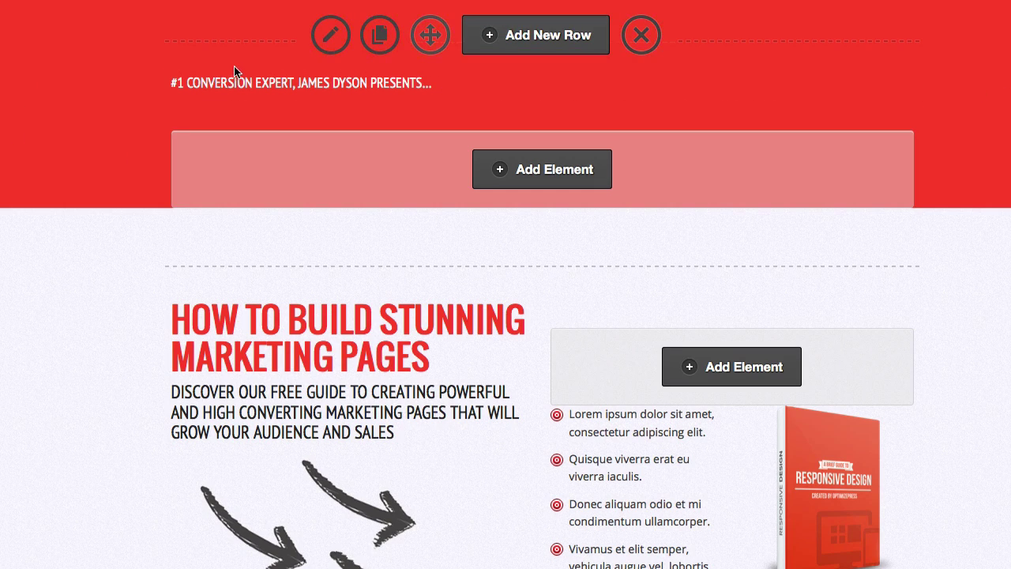
# Clone the red header row and move the copy below the opt-in section
pyautogui.click(381, 40)
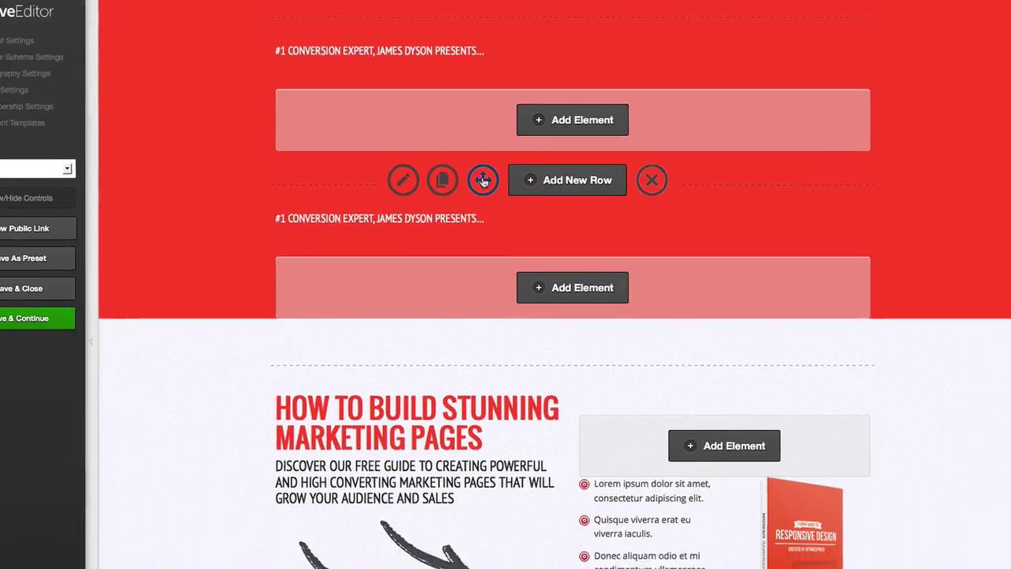
pyautogui.moveTo(429, 239); pyautogui.dragTo(444, 563)
pyautogui.moveTo(509, 410); pyautogui.dragTo(545, 332)
pyautogui.scroll(-5, 543, 324)
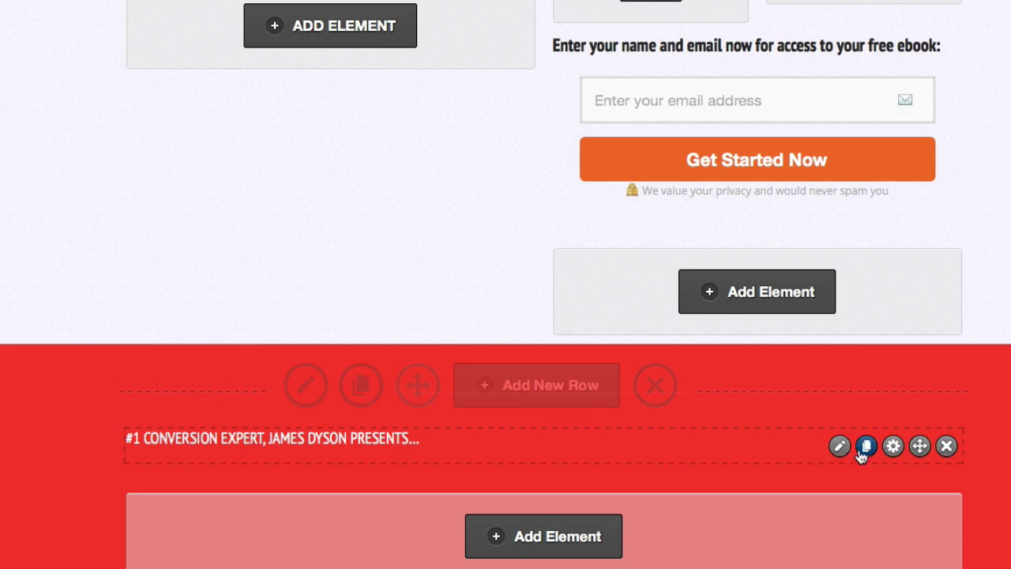
# Delete the conversion-expert headline text from the cloned red row
pyautogui.click(947, 447)
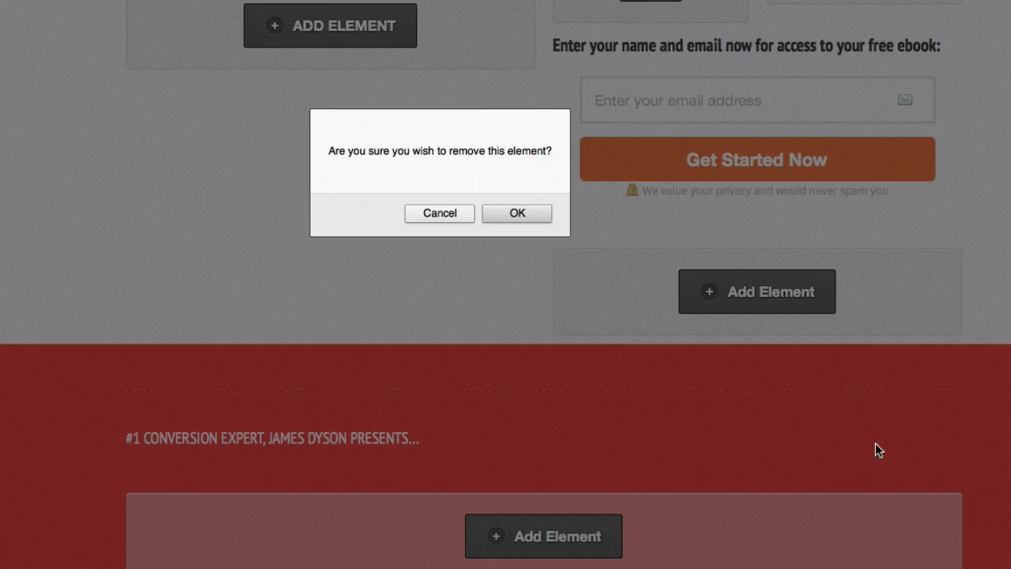
pyautogui.click(490, 215)
pyautogui.moveTo(365, 352)
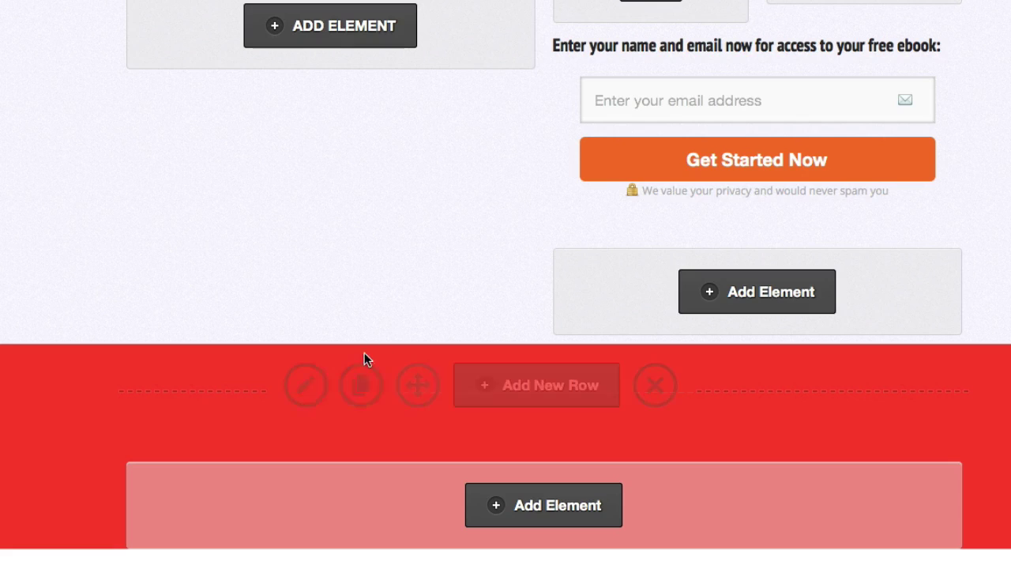
pyautogui.click(306, 386)
# Change the cloned row's background from red #fb4736 to yellow #fbc536 and save
pyautogui.scroll(-2, 370, 390)
pyautogui.click(175, 116)
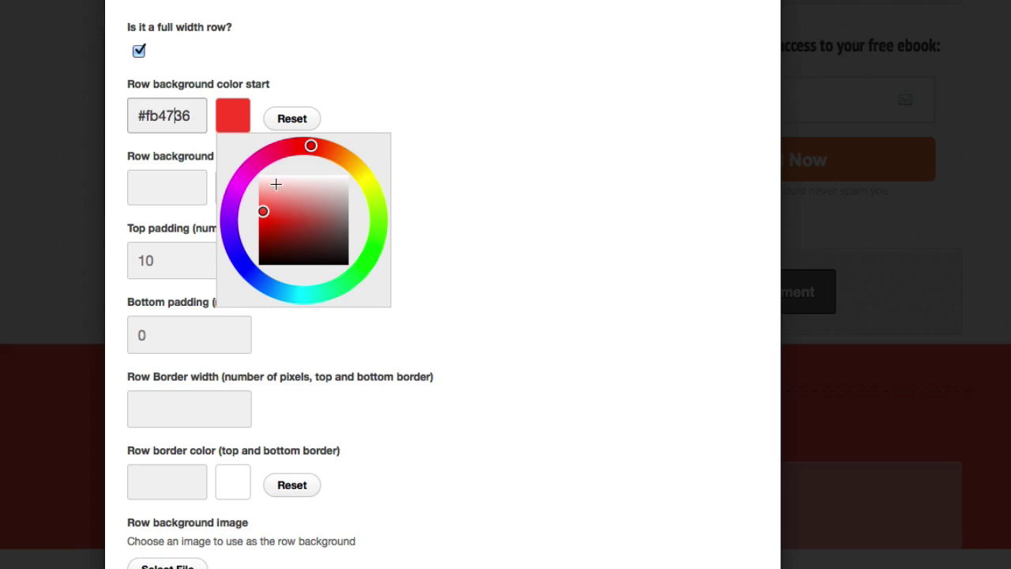
pyautogui.click(350, 162)
pyautogui.moveTo(350, 162); pyautogui.dragTo(355, 166)
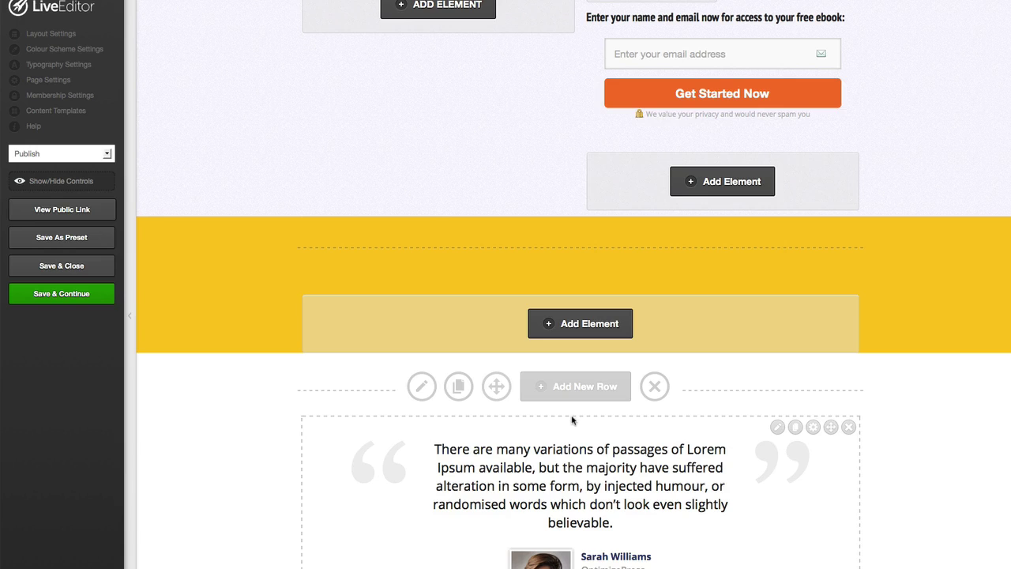
pyautogui.click(73, 300)
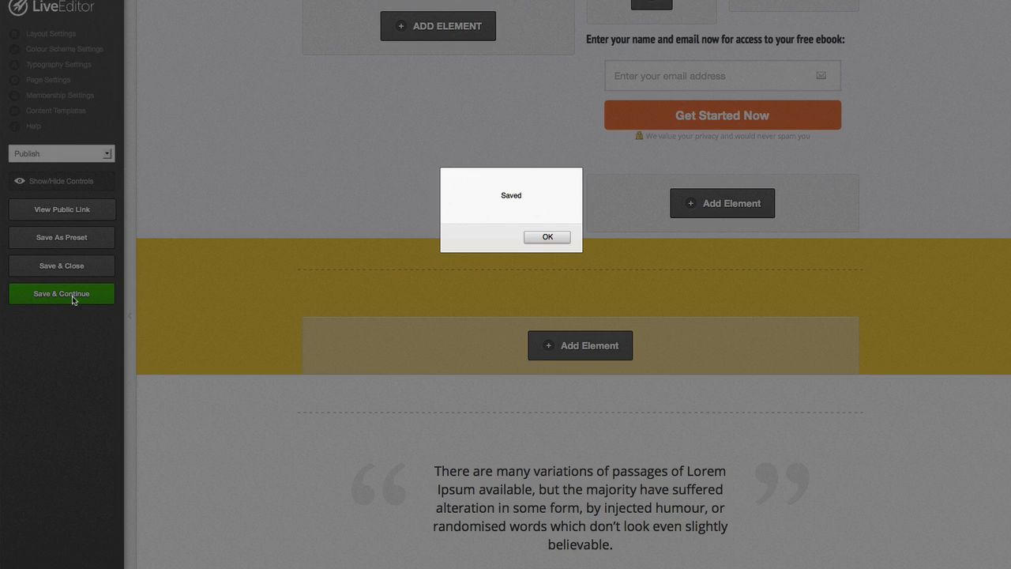
# Dismiss the Saved confirmation and scroll back up the landing page
pyautogui.click(547, 237)
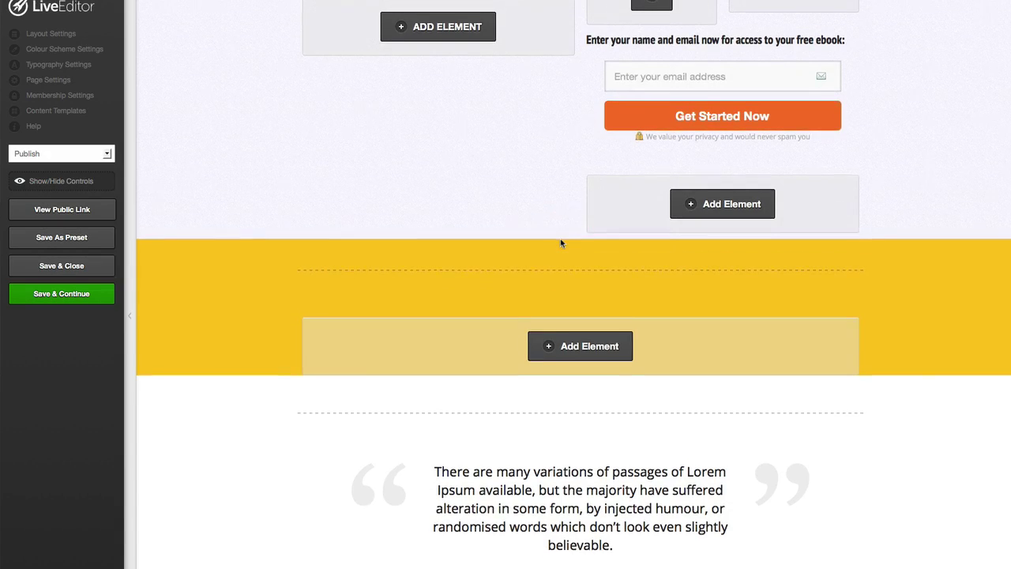
pyautogui.scroll(1, 561, 244)
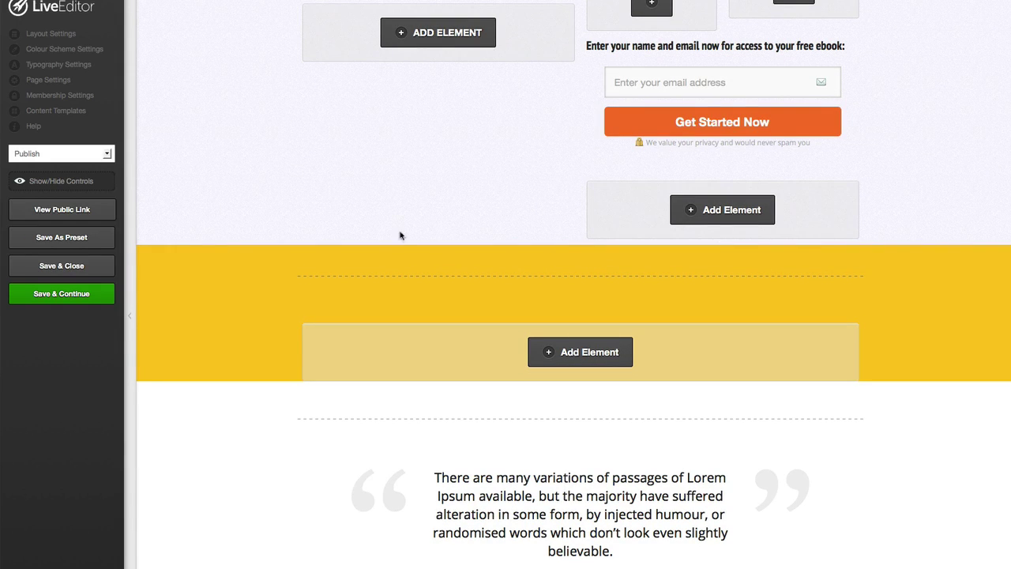
# Open the public page and scroll down to check the yellow band and copied elements
pyautogui.click(69, 210)
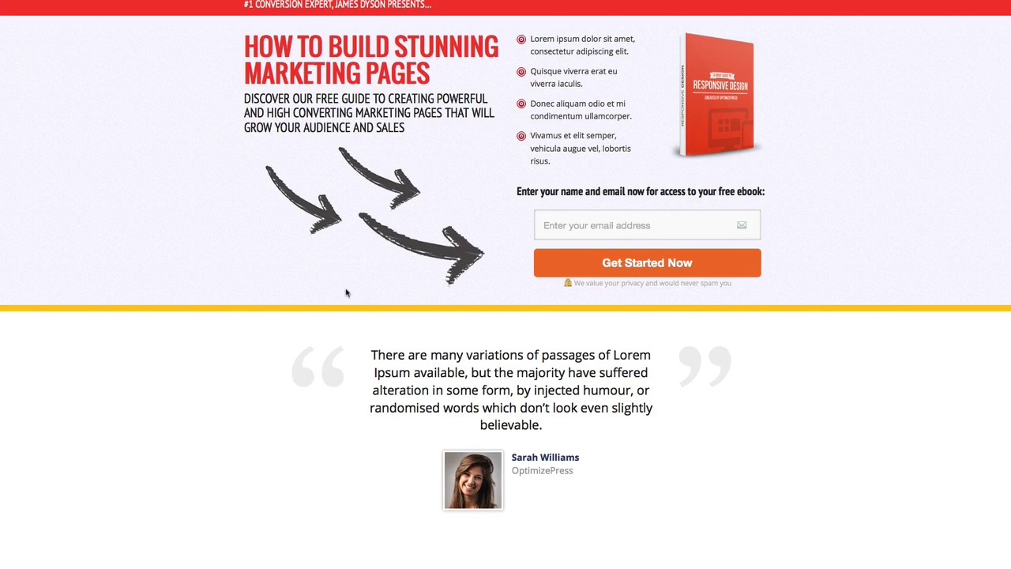
pyautogui.scroll(-6, 348, 295)
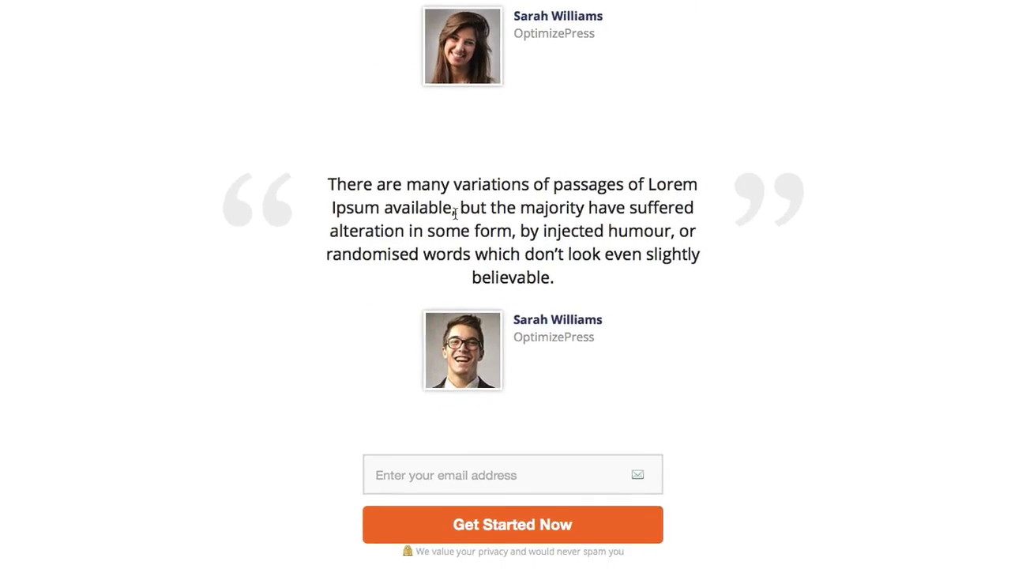